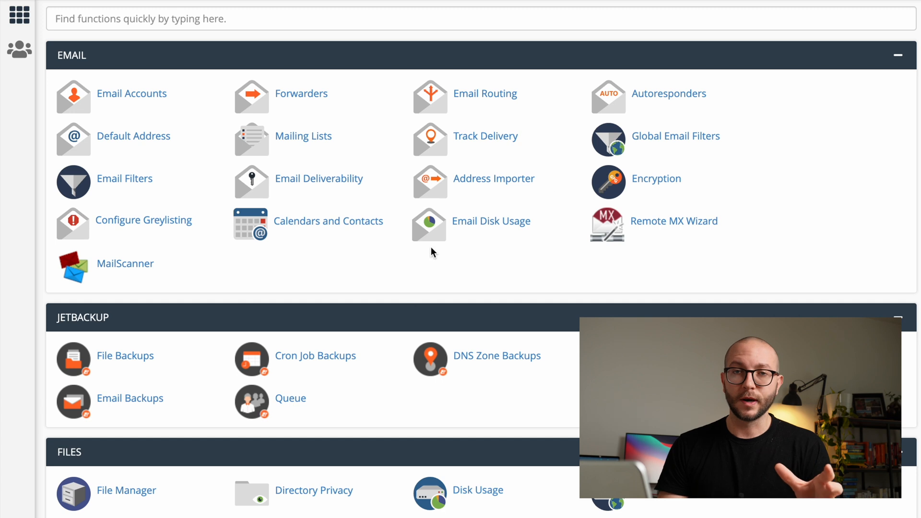
Open WordPress Manager by Softaculous and start a new WordPress installation.
scroll(471, 211, "down", 15)
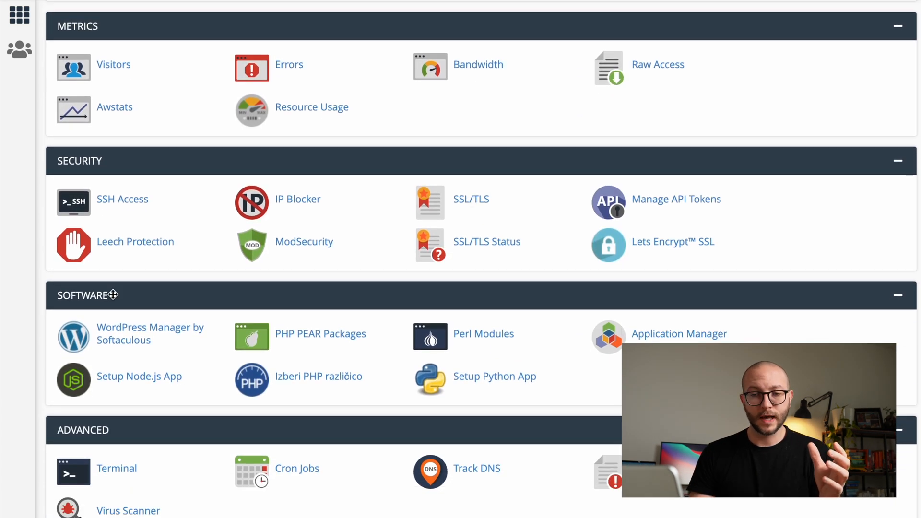
left_click(124, 334)
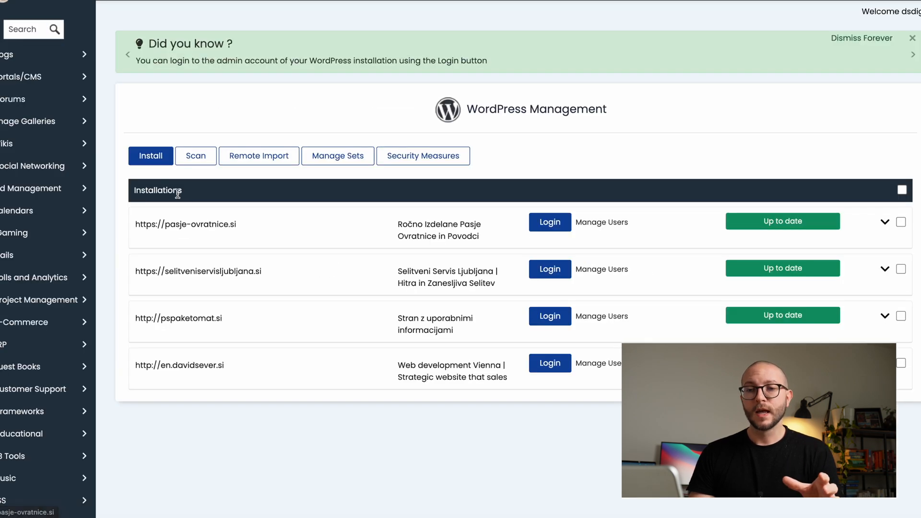
left_click(153, 162)
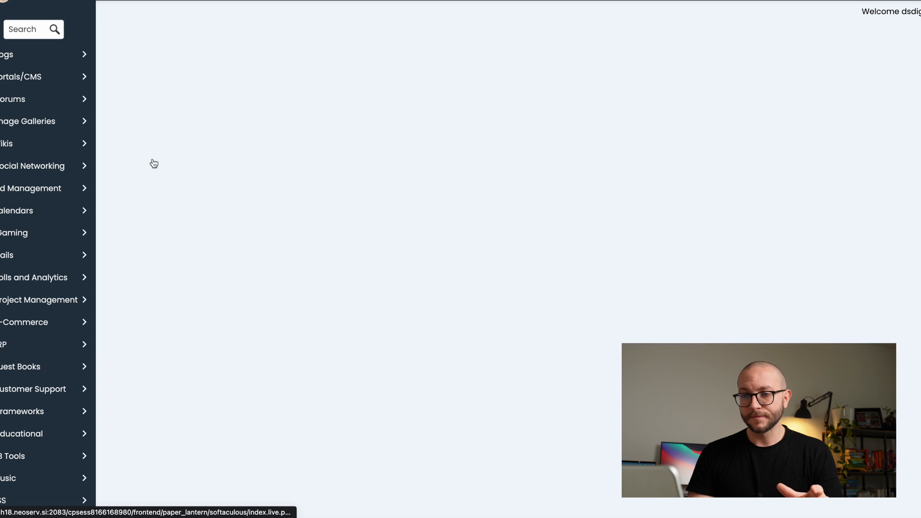
scroll(364, 214, "down", 2)
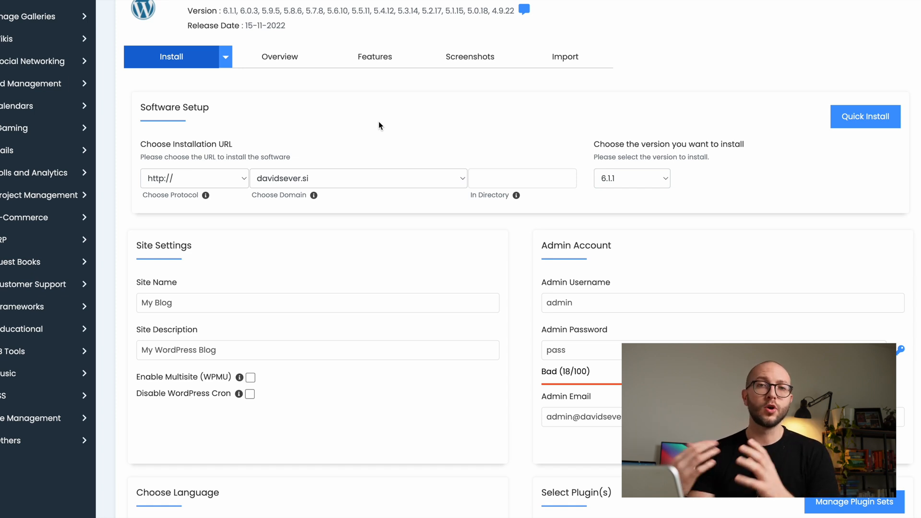
scroll(379, 126, "down", 2)
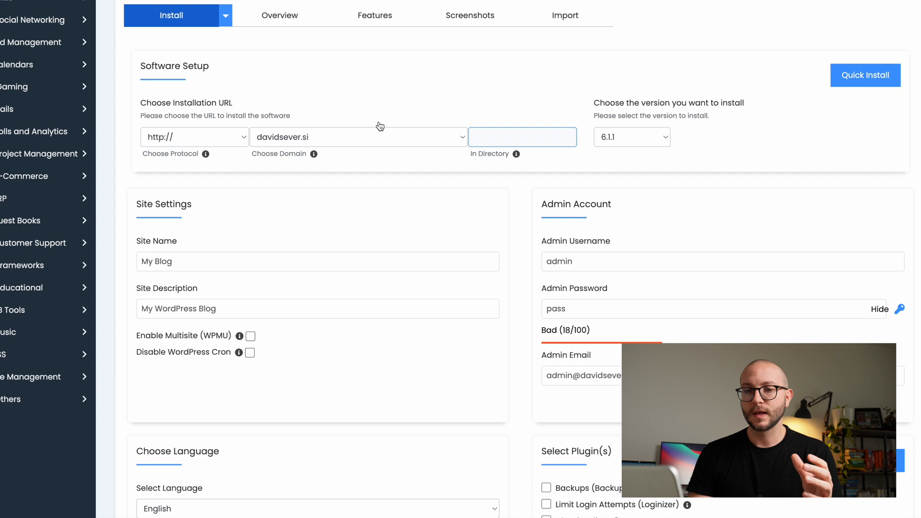
left_click(234, 139)
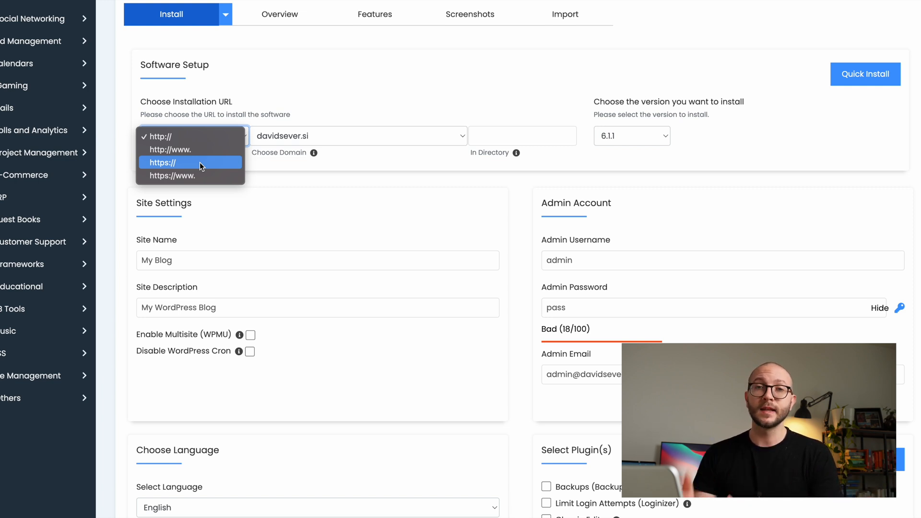
left_click(372, 47)
left_click(336, 136)
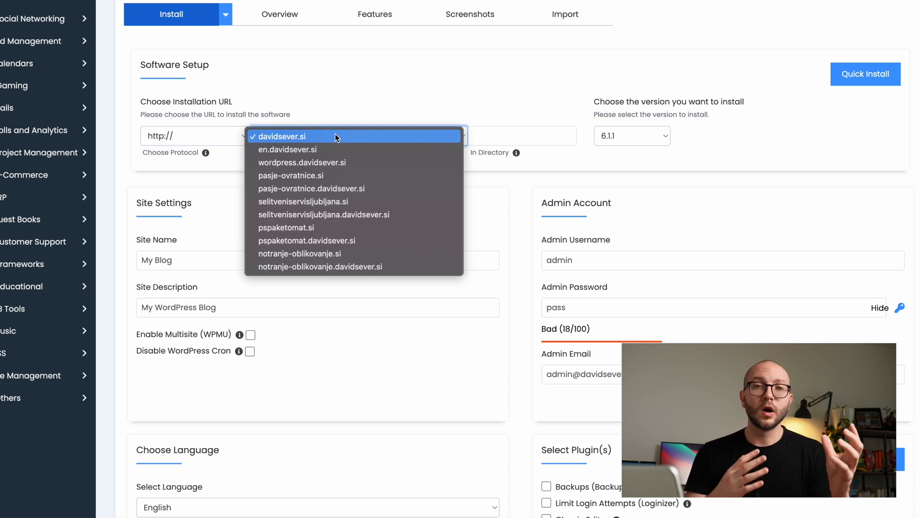
left_click(328, 162)
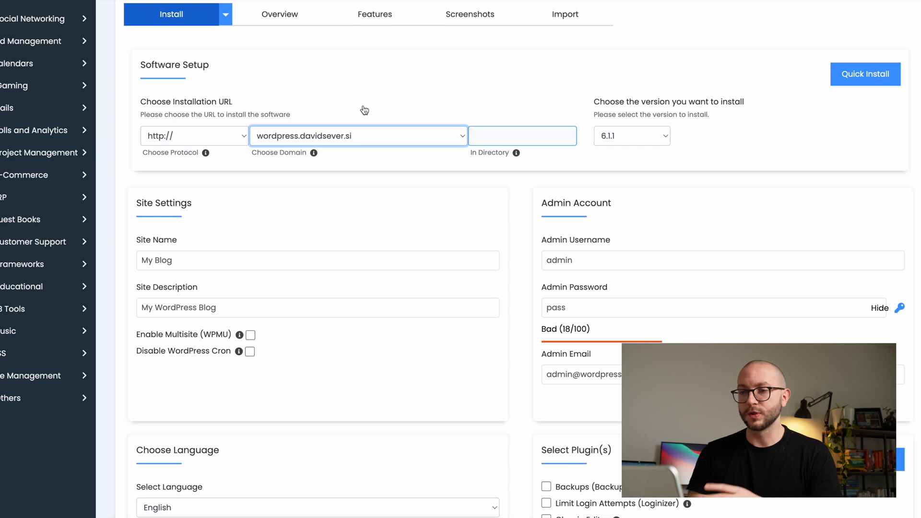
left_click(487, 135)
left_click(502, 114)
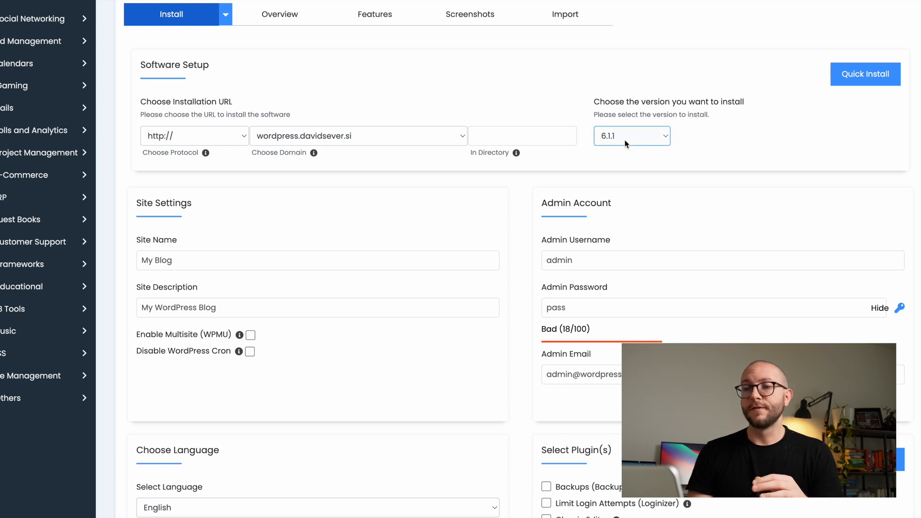
left_click(523, 136)
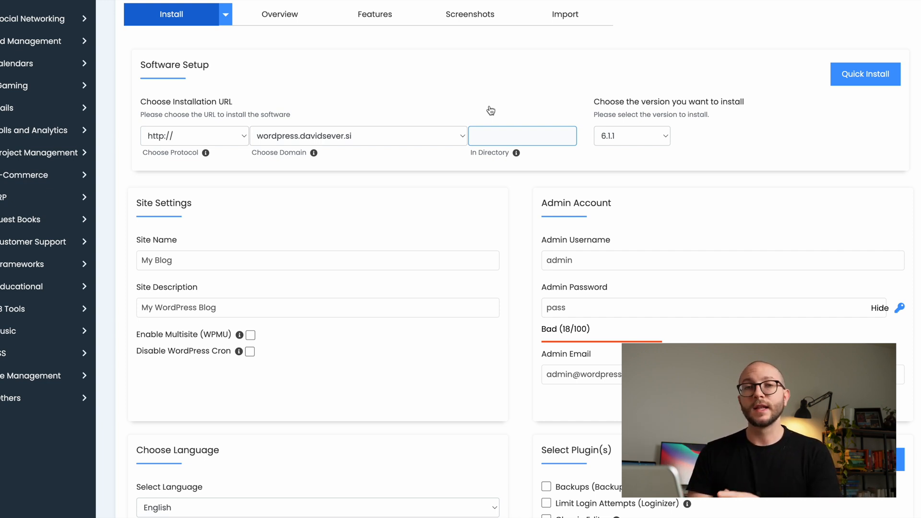
left_click(490, 111)
Set the site name to "David's Ice Cream Shop Vienna".
scroll(490, 110, "down", 3)
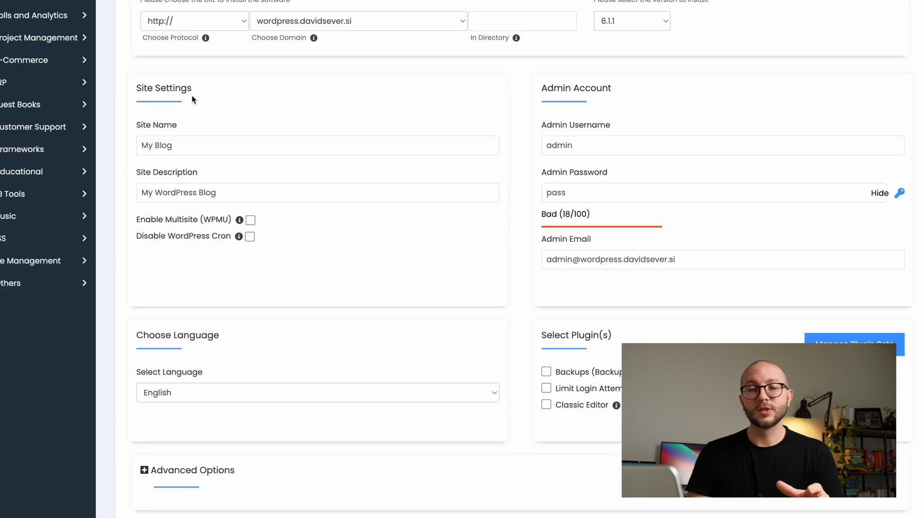
triple_click(187, 144)
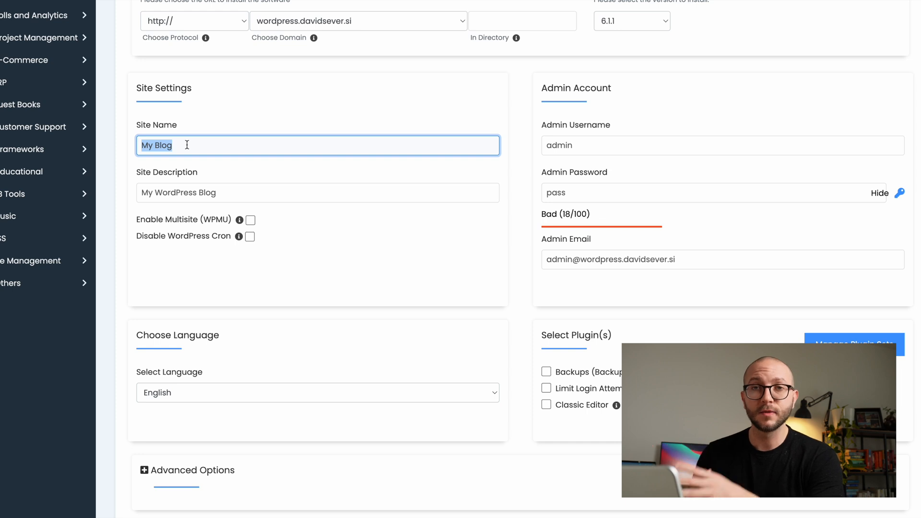
key("BackSpace")
type("David's Ice Cream S")
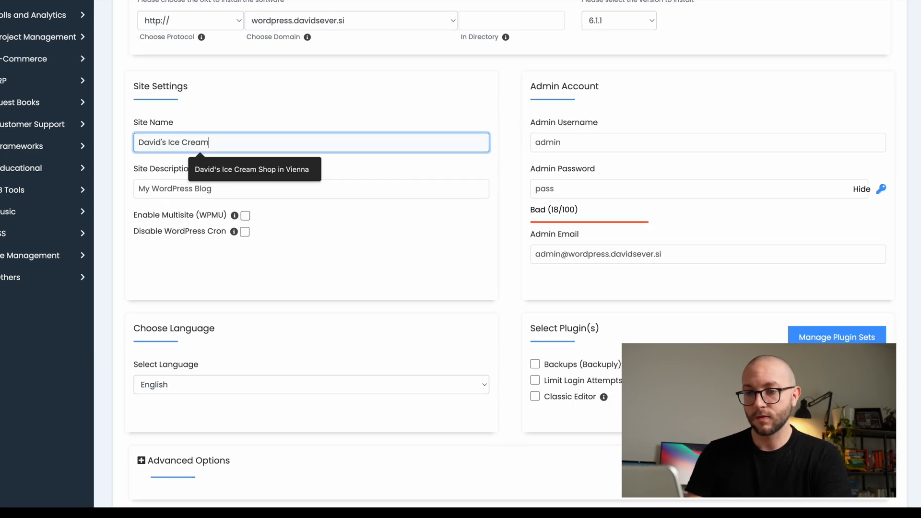
type("hop Vienna")
left_click(142, 156)
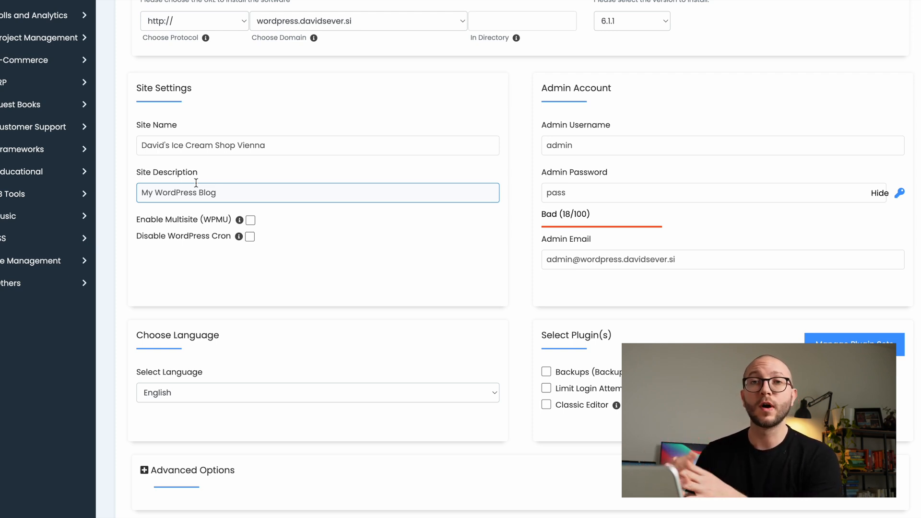
Set the site description to "Best ice cream shop in Vienna. Make sure to visit me in hot days!".
triple_click(196, 182)
type("Best ice cream shop in Vienna. Make sure to visit me in hot days!")
left_click(341, 241)
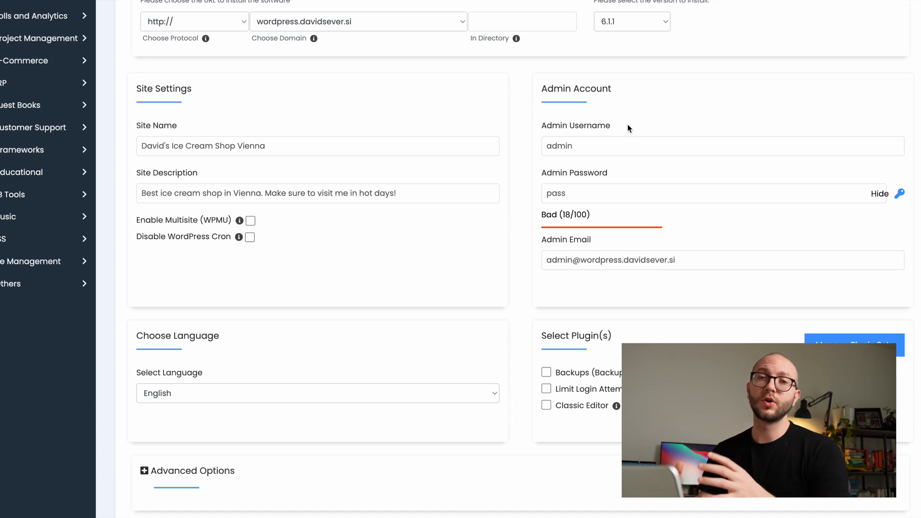
Set the admin username to IcecreamMan and generate a random admin password.
double_click(585, 146)
type("Icecream")
key("Down")
key("Return")
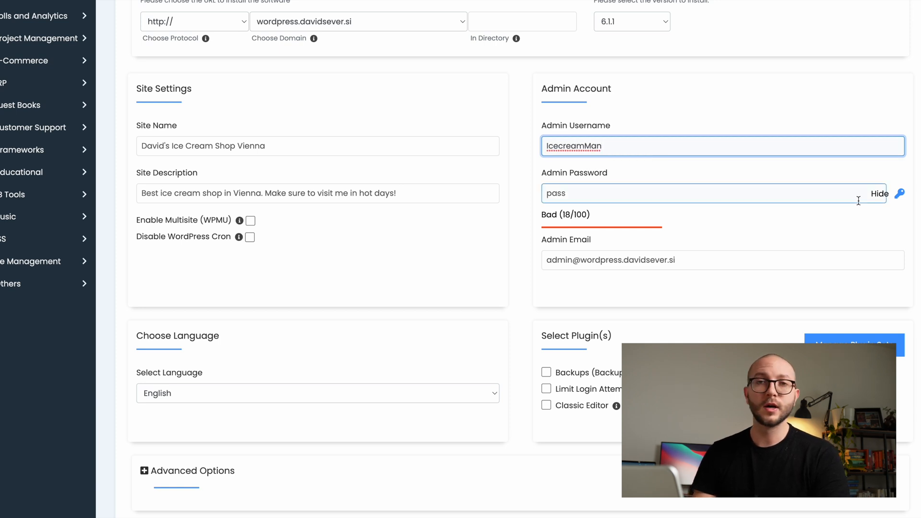
left_click(899, 198)
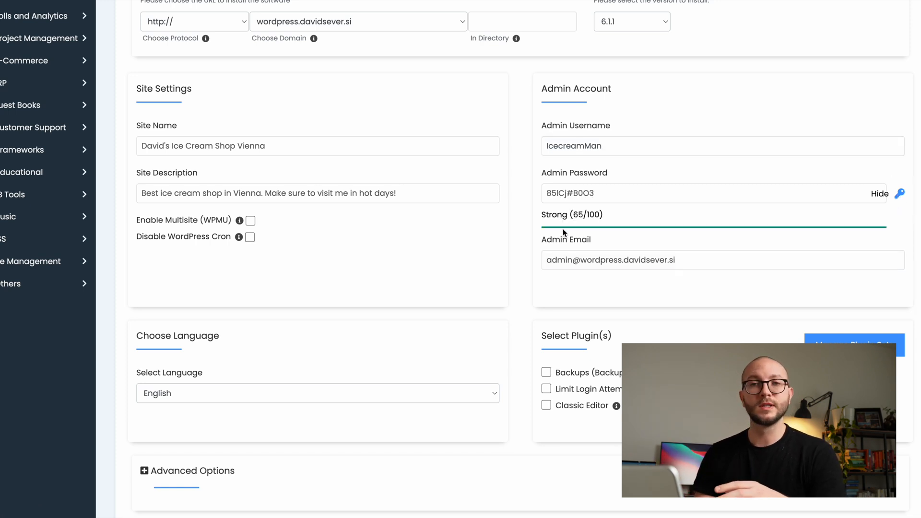
Expand the advanced options and look over the language, plugin, database name, table prefix and auto upgrade settings.
scroll(523, 284, "down", 2)
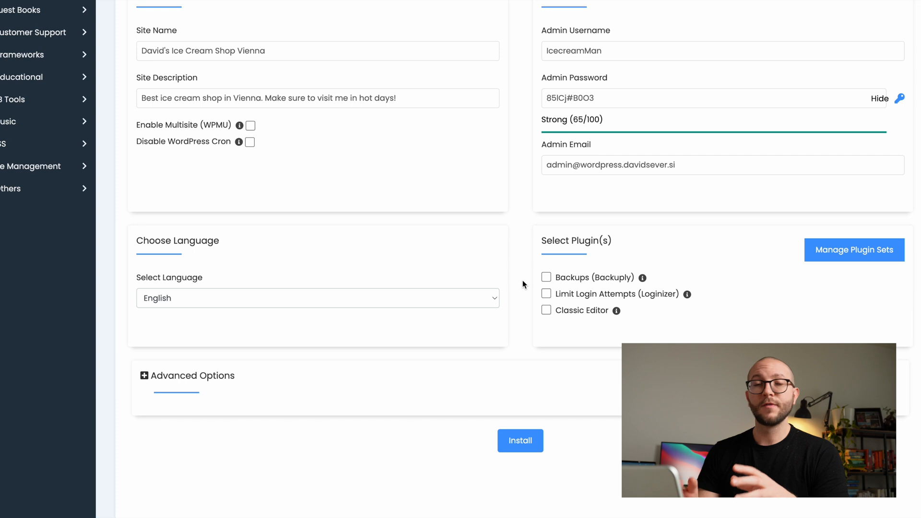
scroll(522, 284, "down", 1)
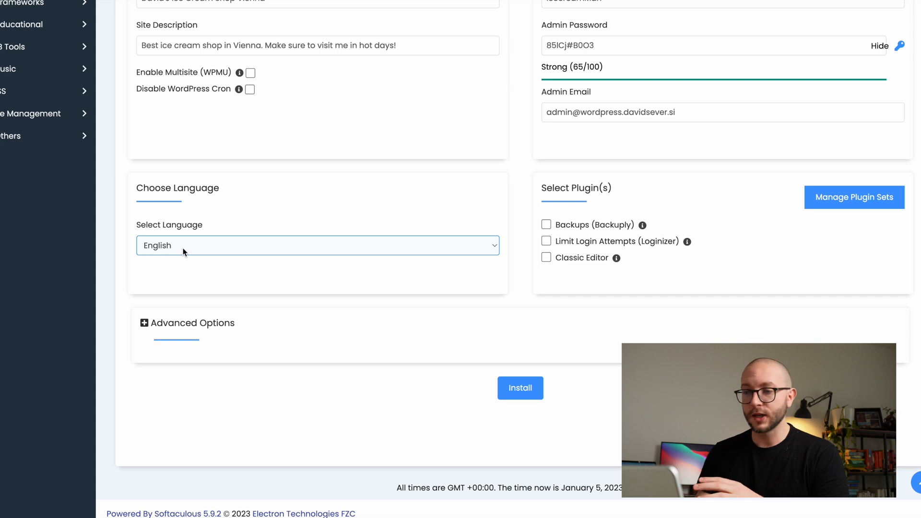
scroll(315, 208, "down", 1)
left_click(152, 319)
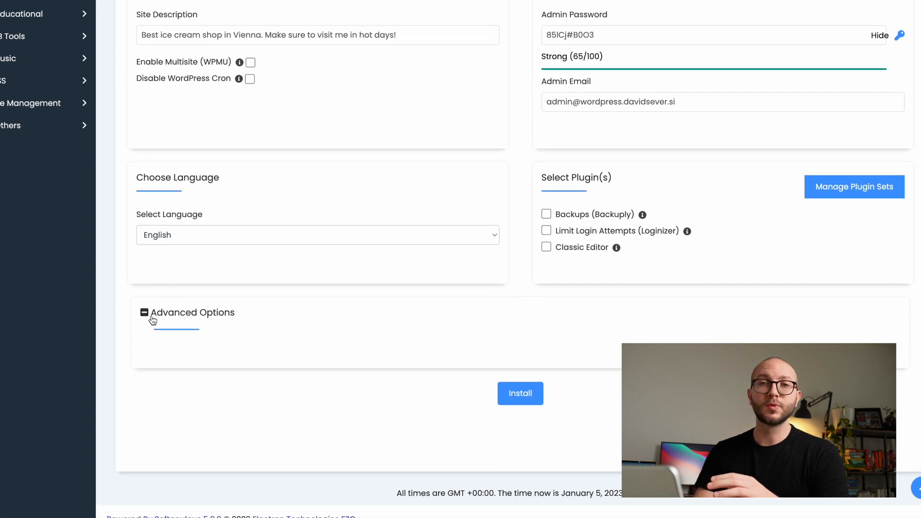
scroll(329, 229, "down", 2)
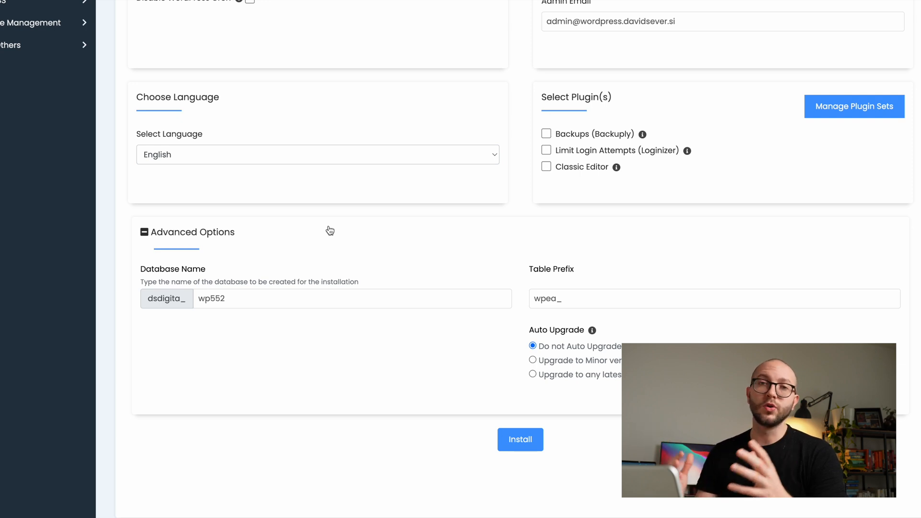
Install WordPress with the configured settings.
right_click(445, 175)
key("Escape")
scroll(499, 335, "down", 2)
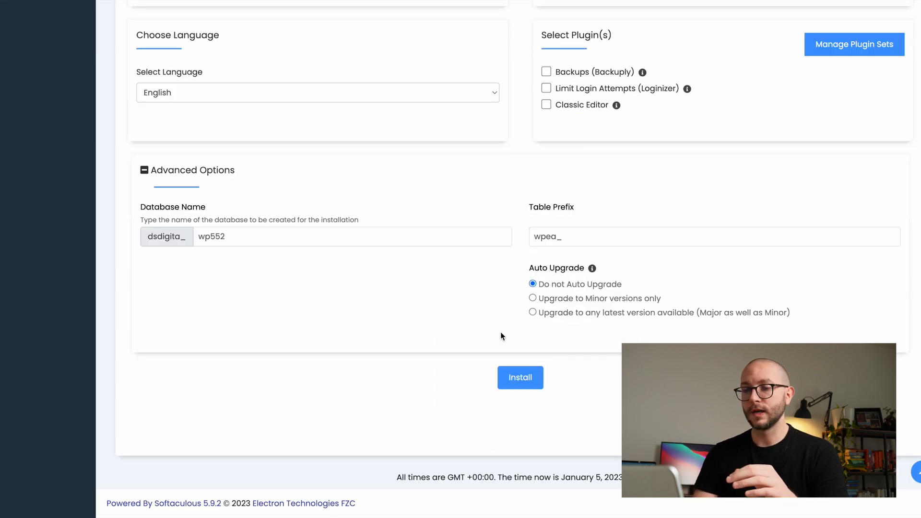
left_click(522, 376)
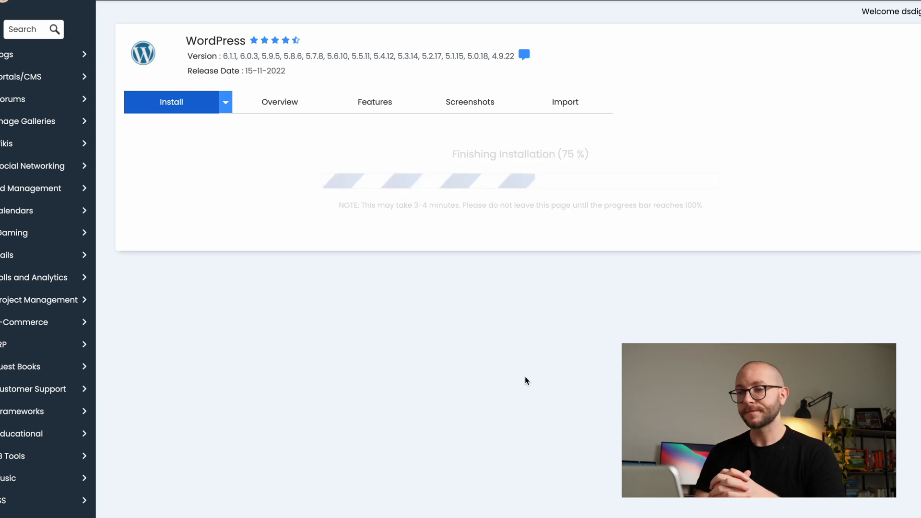
scroll(394, 194, "down", 1)
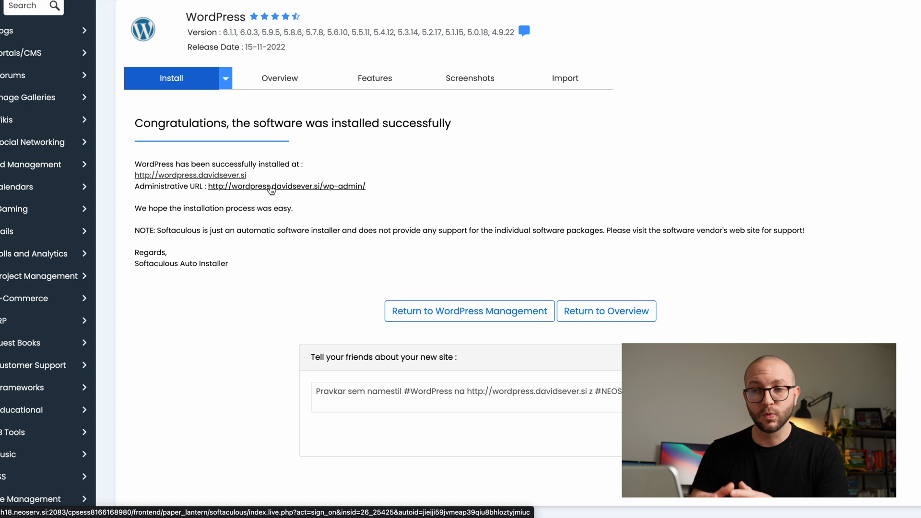
View the new site's front page, return to the installation summary and open the site's administrative URL.
left_click(177, 175)
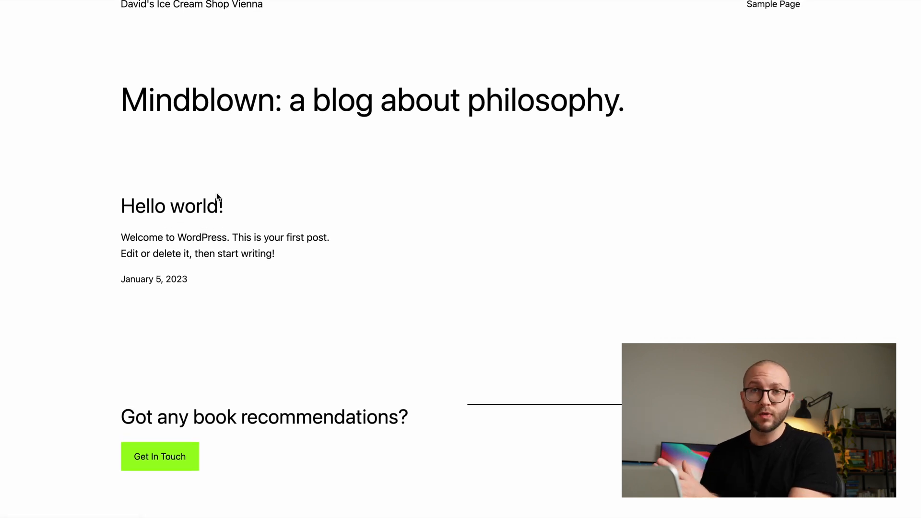
left_click(259, 1)
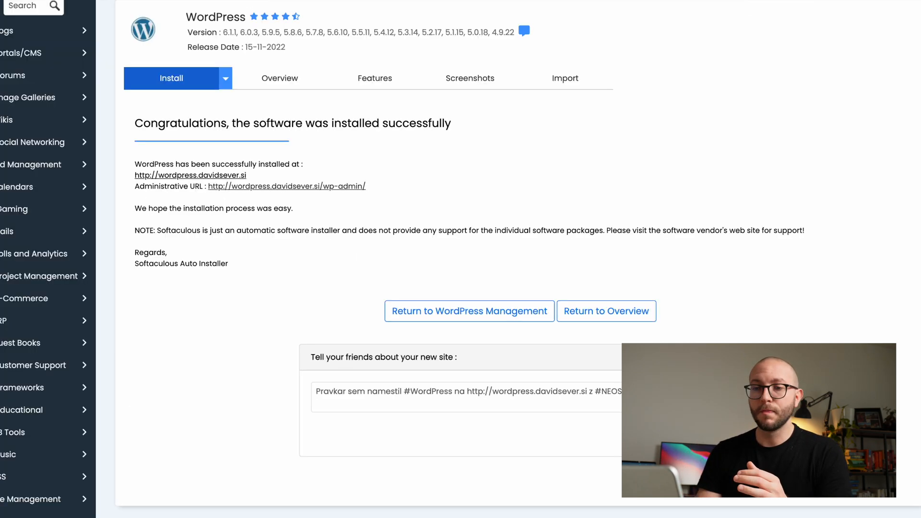
left_click(313, 187)
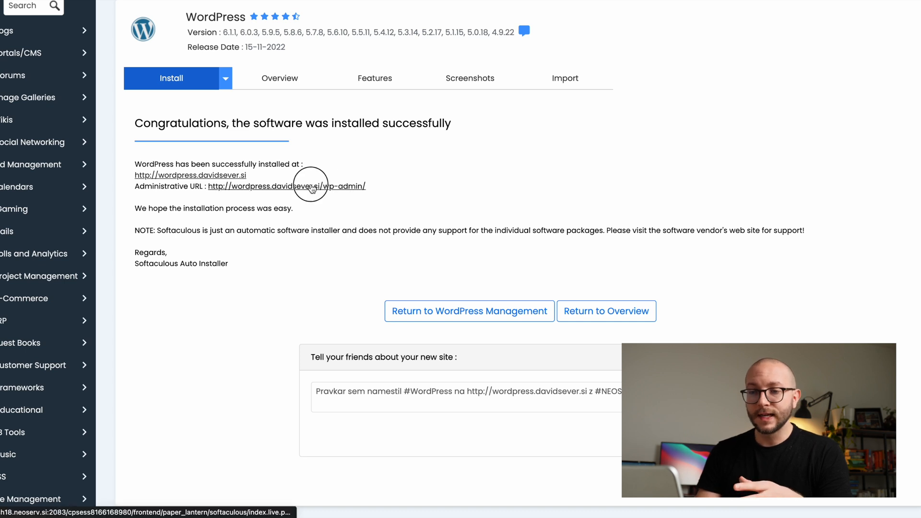